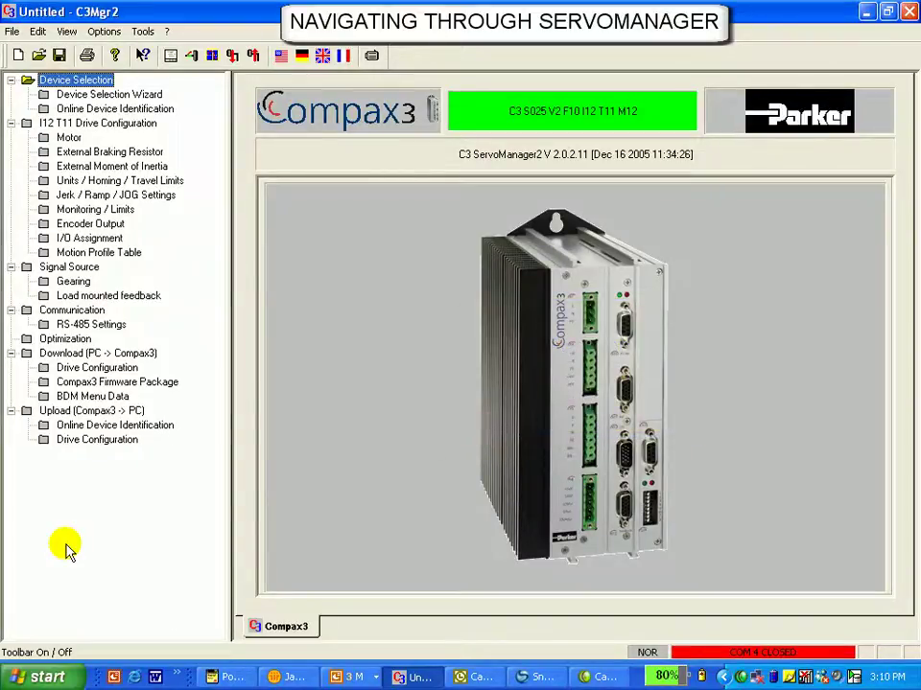
Preview the configuration report enlarged, paging through the Motor data and Drive Type pages.
click(12, 30)
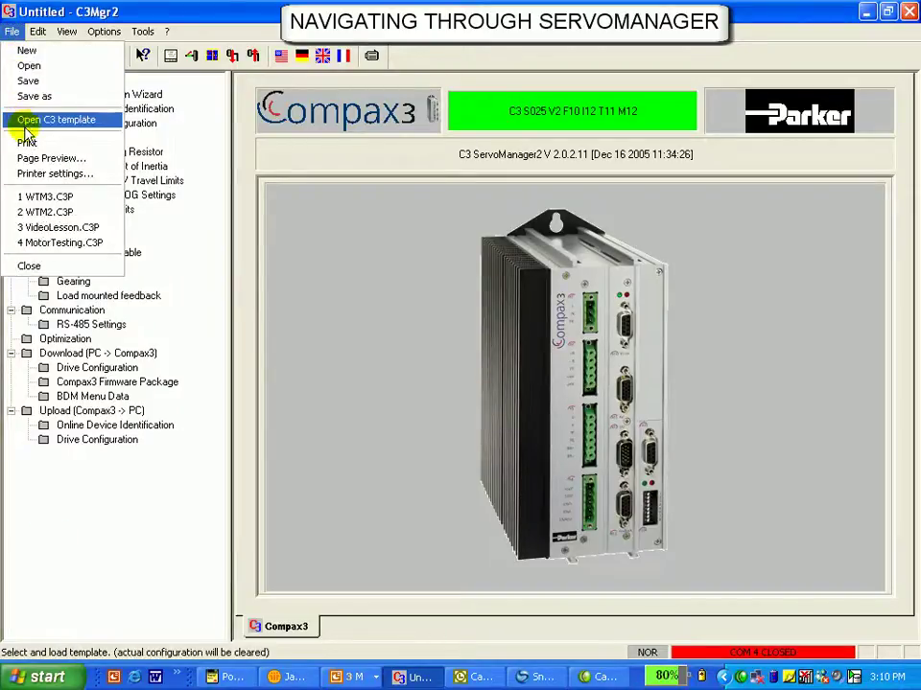
click(29, 158)
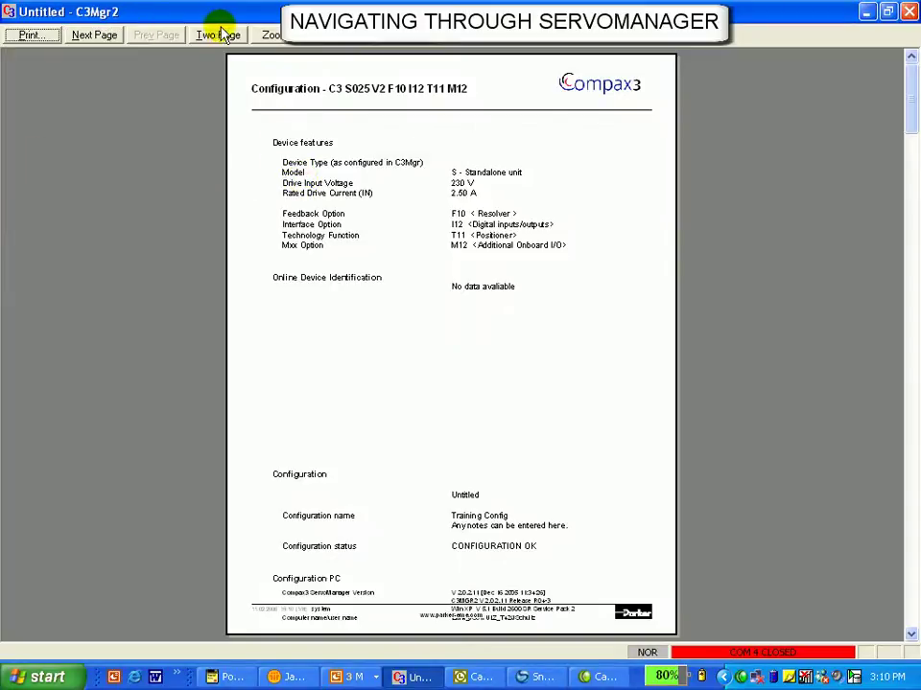
click(269, 35)
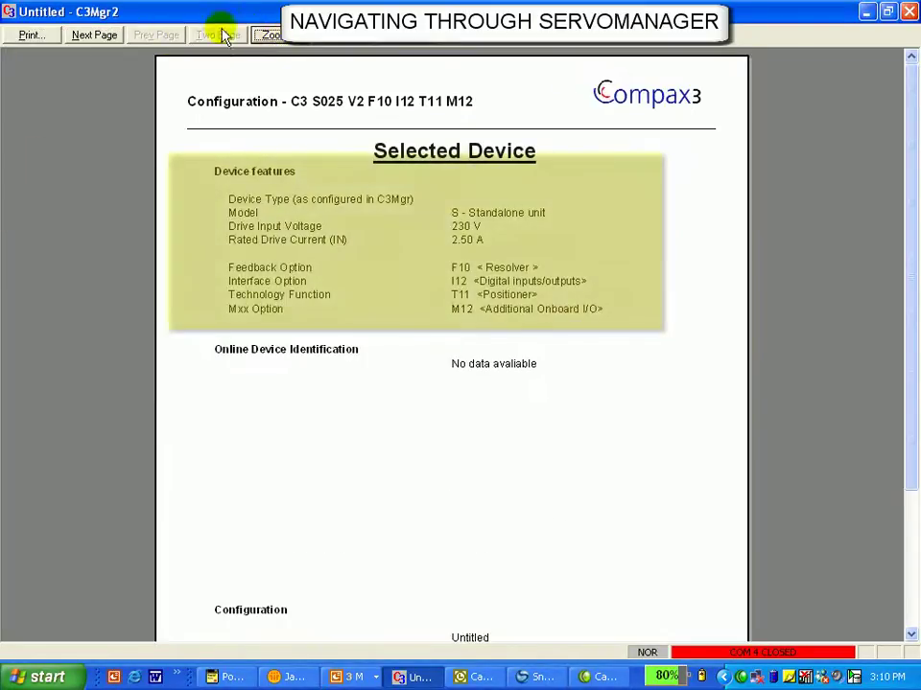
click(106, 39)
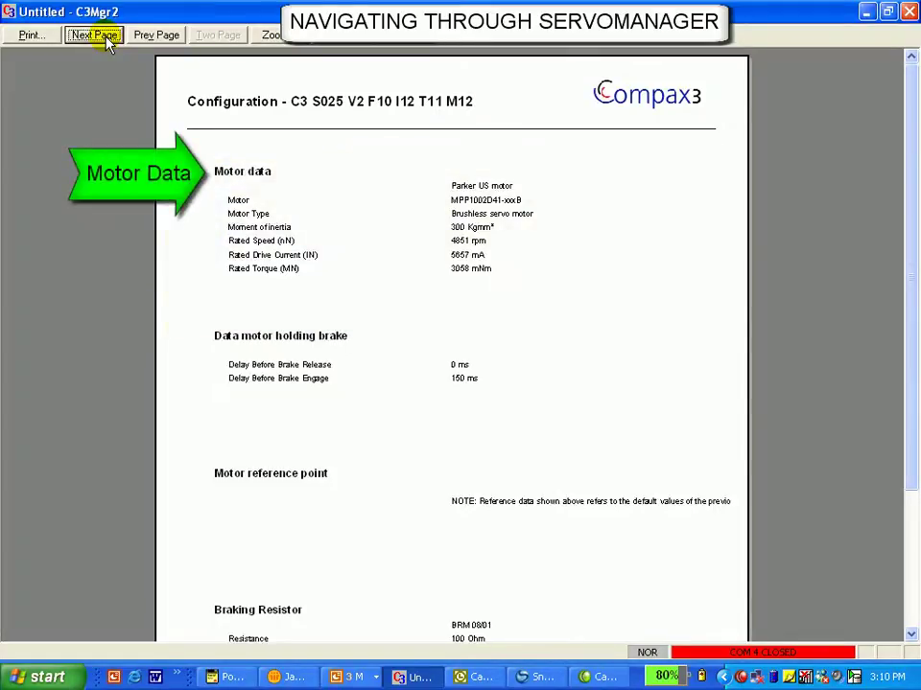
click(107, 39)
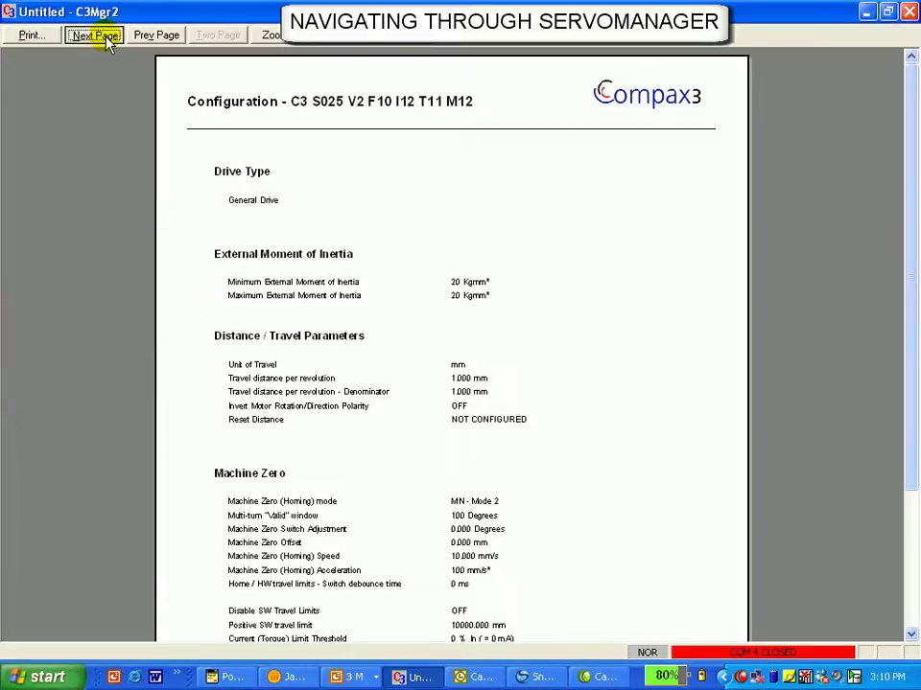
click(107, 39)
click(417, 43)
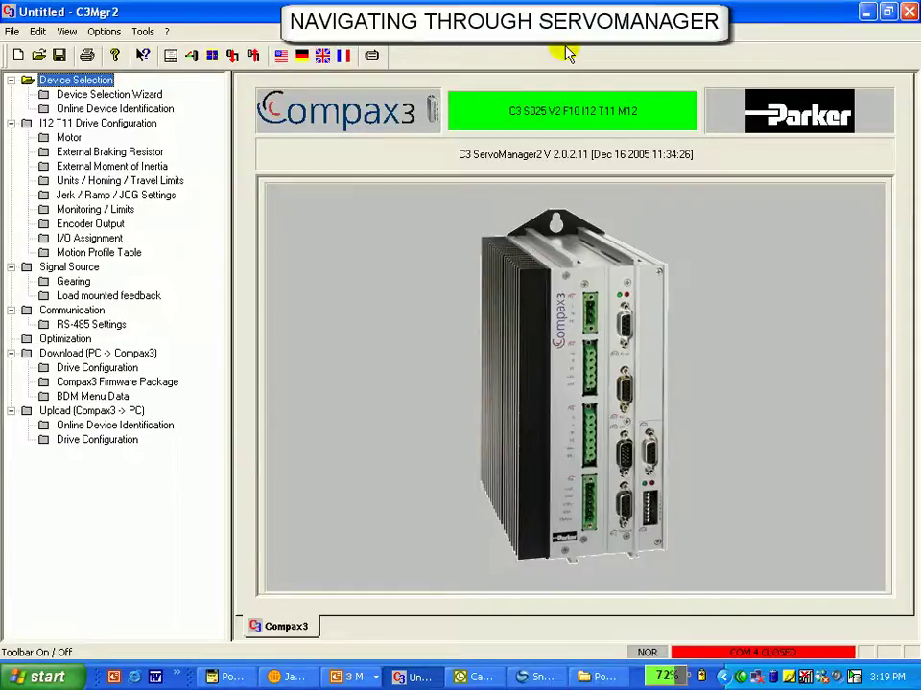
Launch the motor manager from the Edit menu and close it again.
click(39, 32)
click(62, 50)
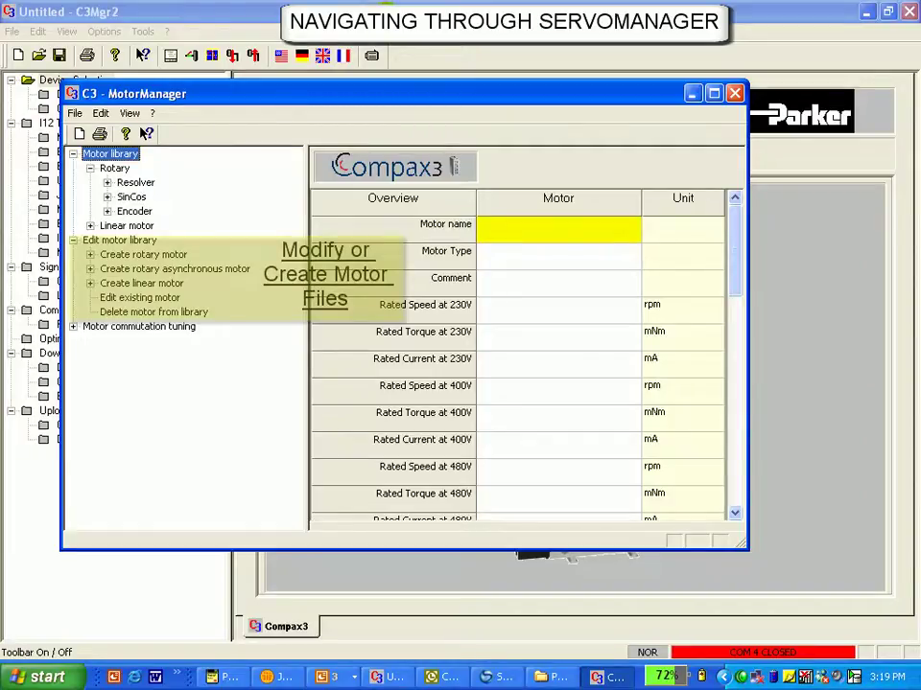
click(734, 93)
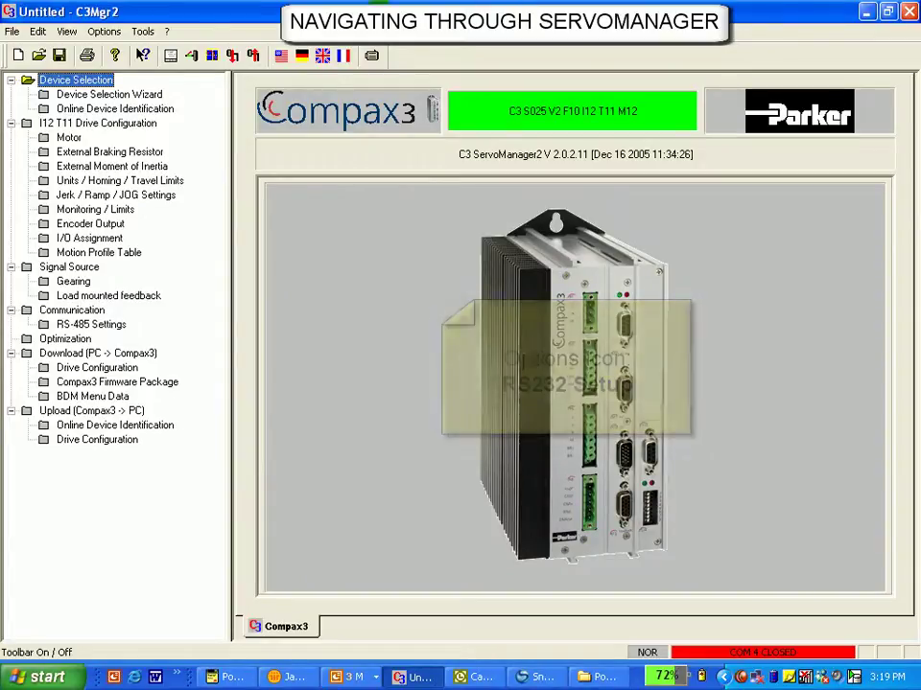
Check the COM port settings, keep COM 4, and close without changes.
click(100, 36)
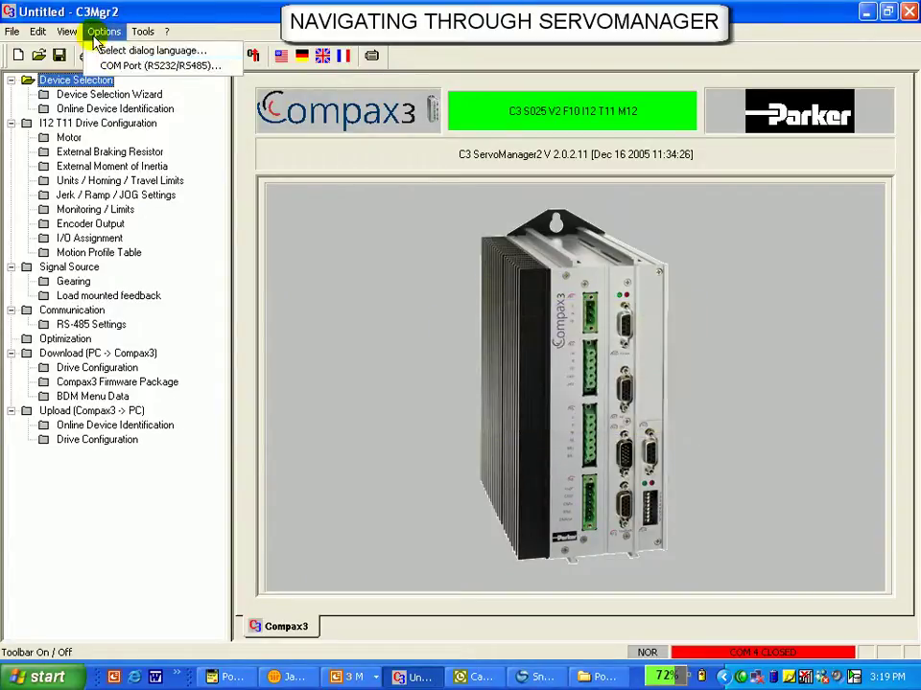
click(119, 67)
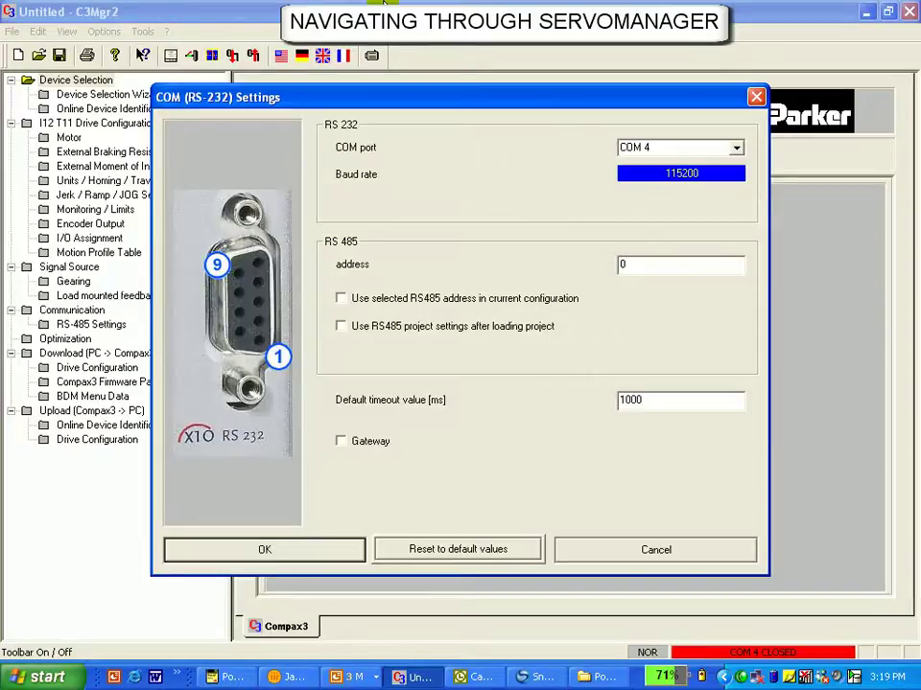
click(735, 146)
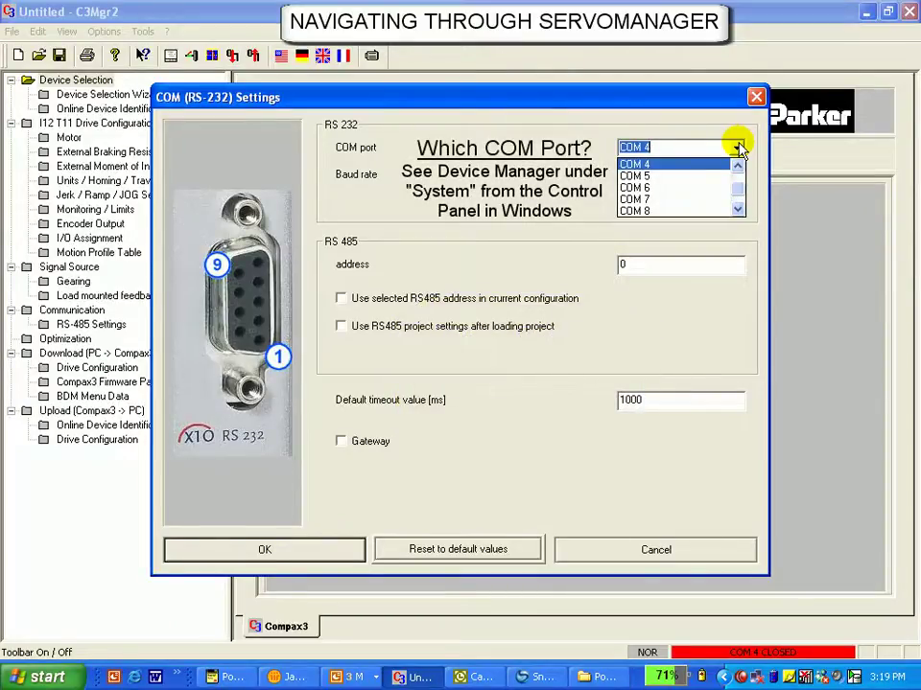
click(738, 146)
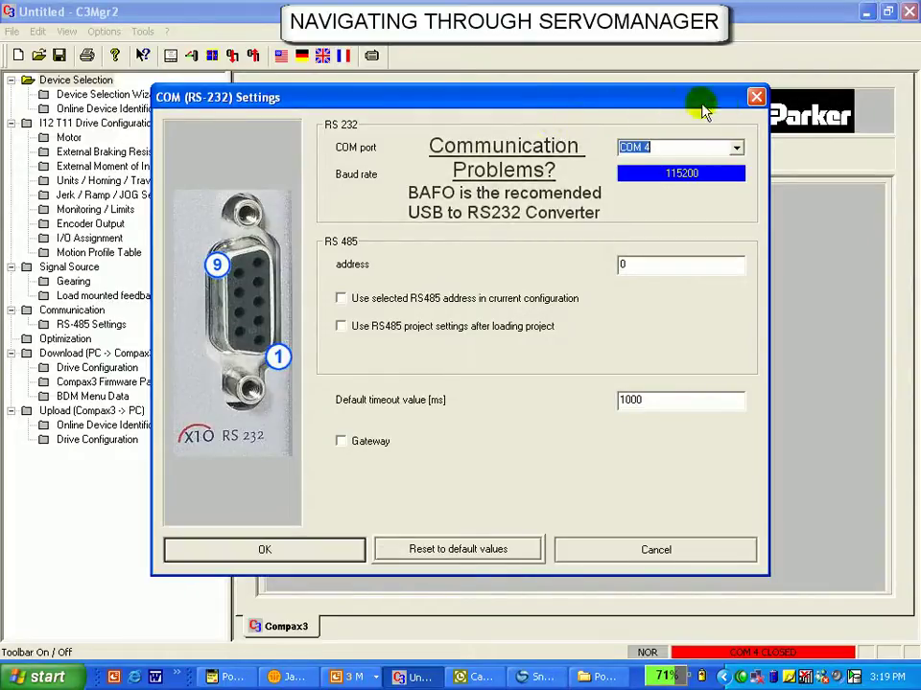
click(756, 97)
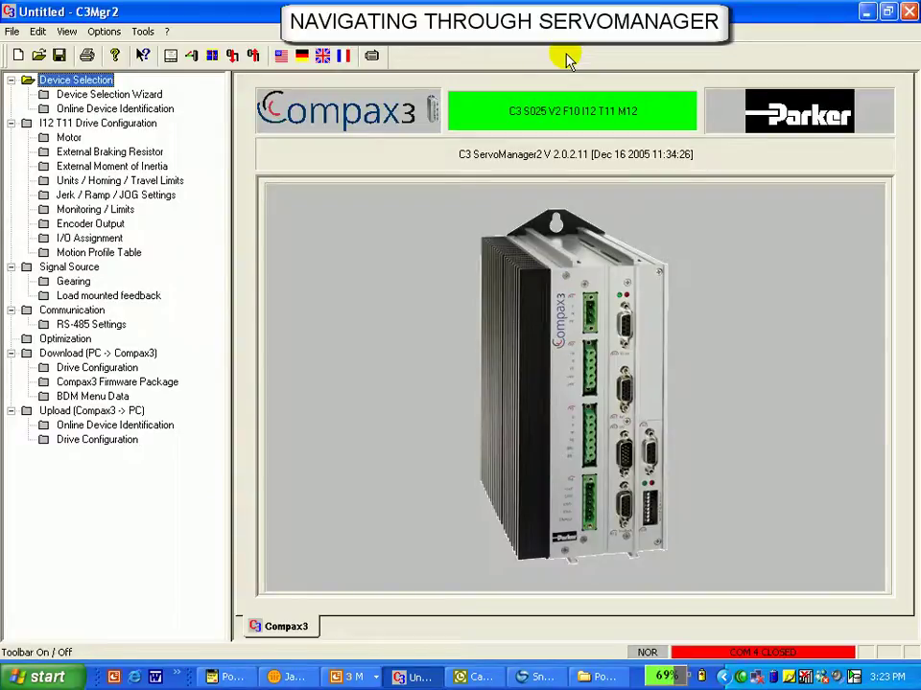
Plot the sample2 positioning profile in C3 Profile Viewer, then close the viewer and calculator.
click(148, 35)
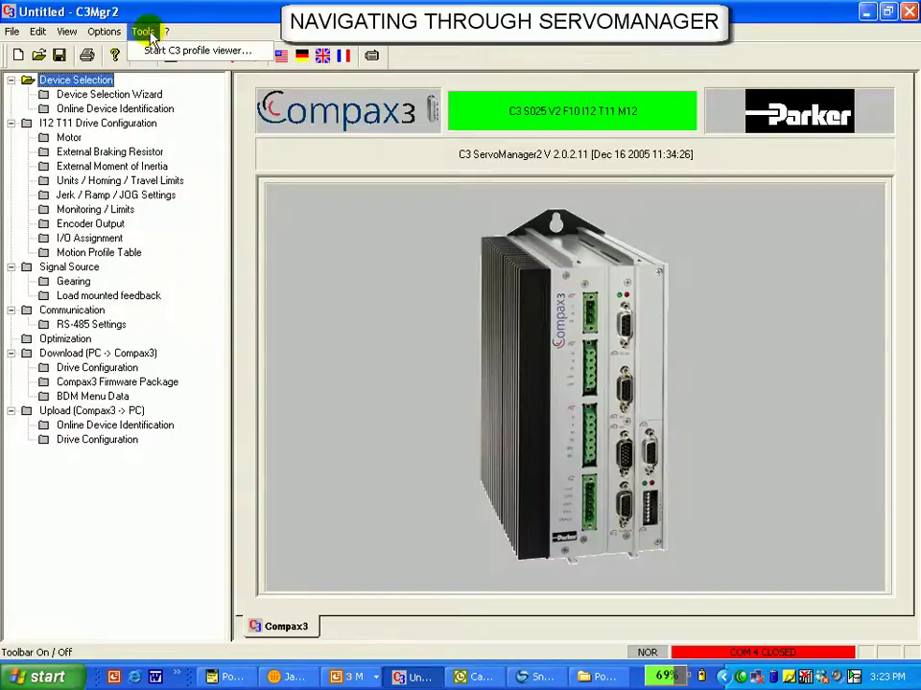
click(211, 50)
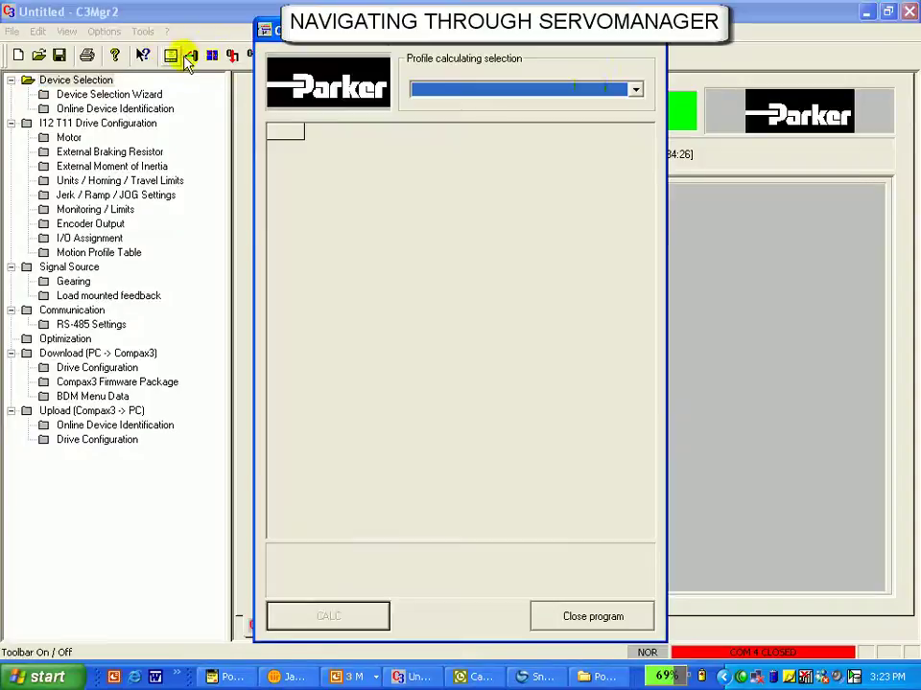
click(633, 91)
click(620, 117)
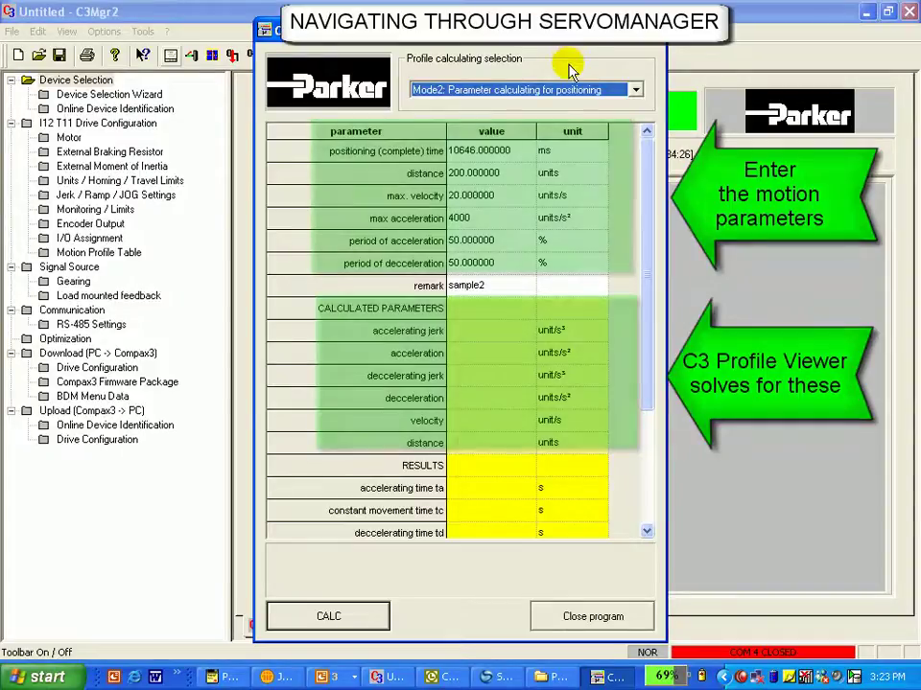
click(336, 619)
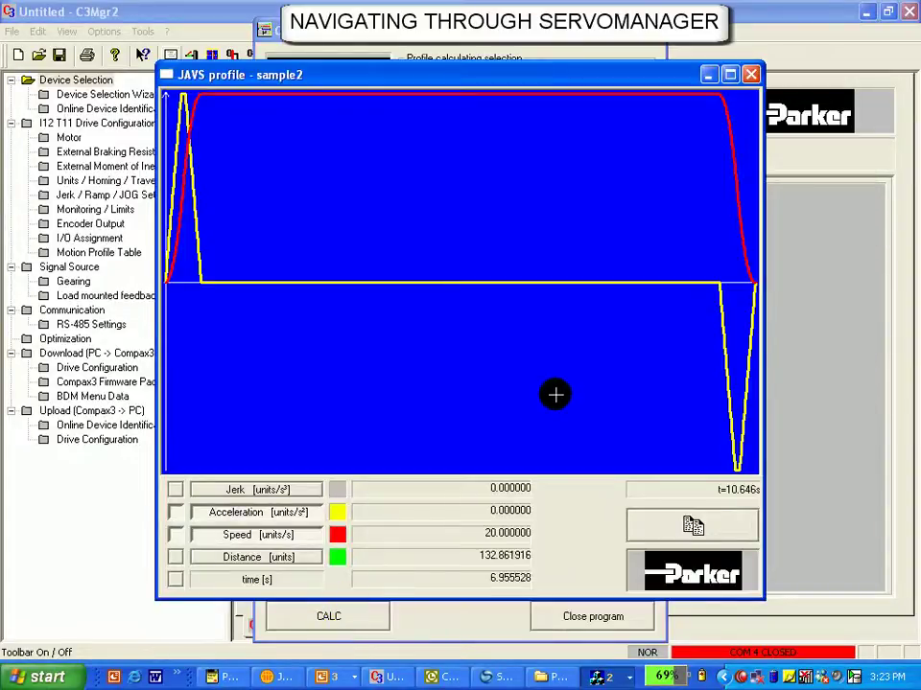
click(751, 74)
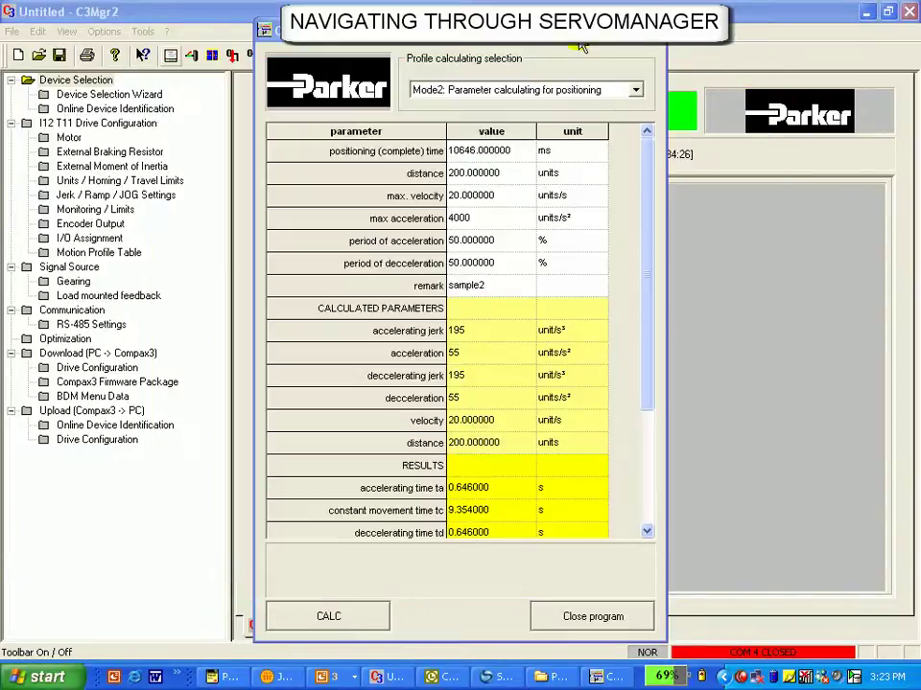
click(659, 35)
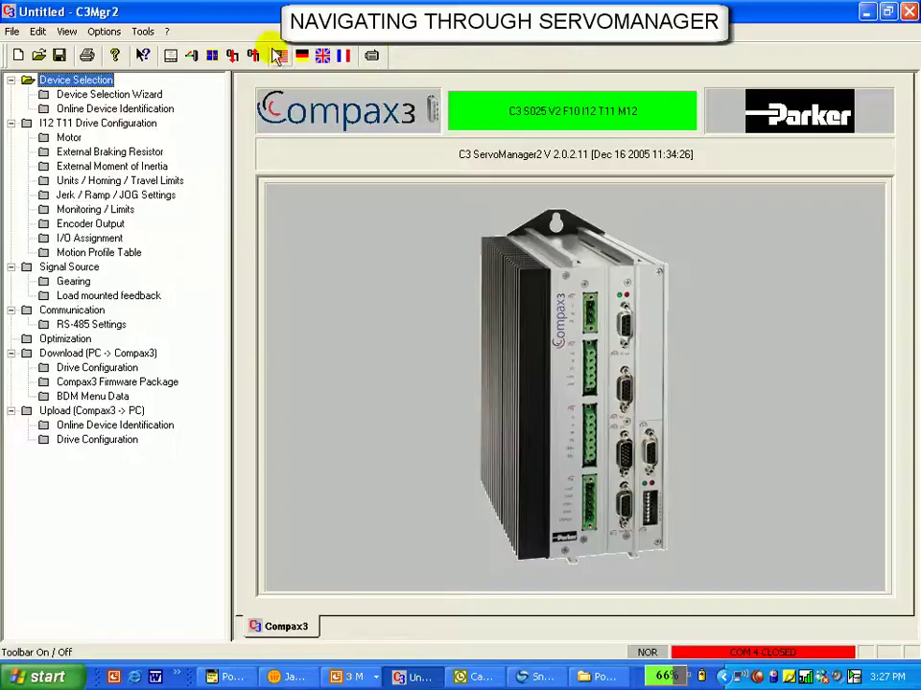
View the Compax3 I12T11 operating instructions in HTML Help, close them, then start the help installer.
click(166, 31)
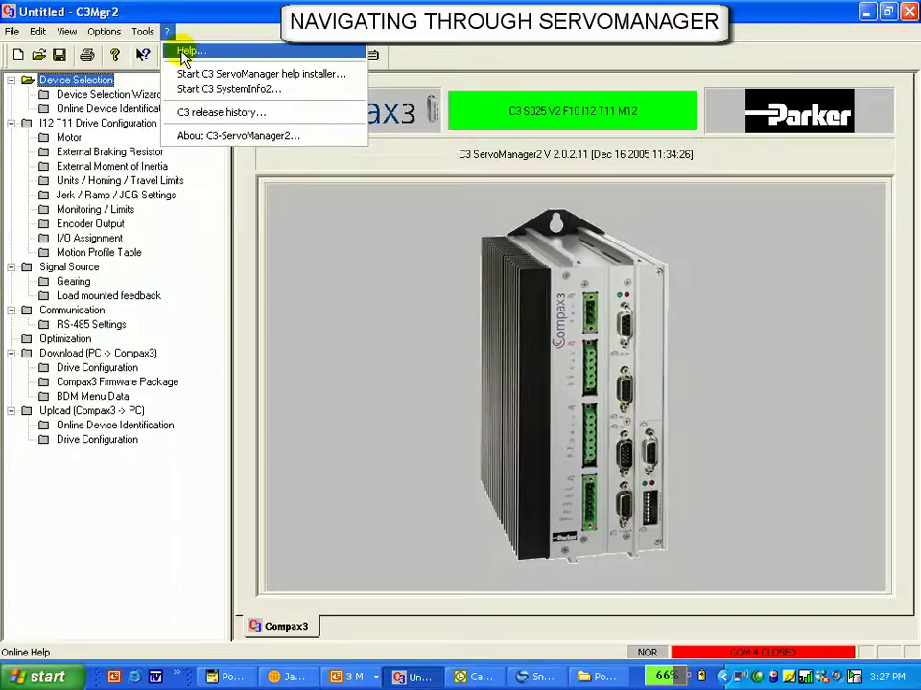
click(183, 52)
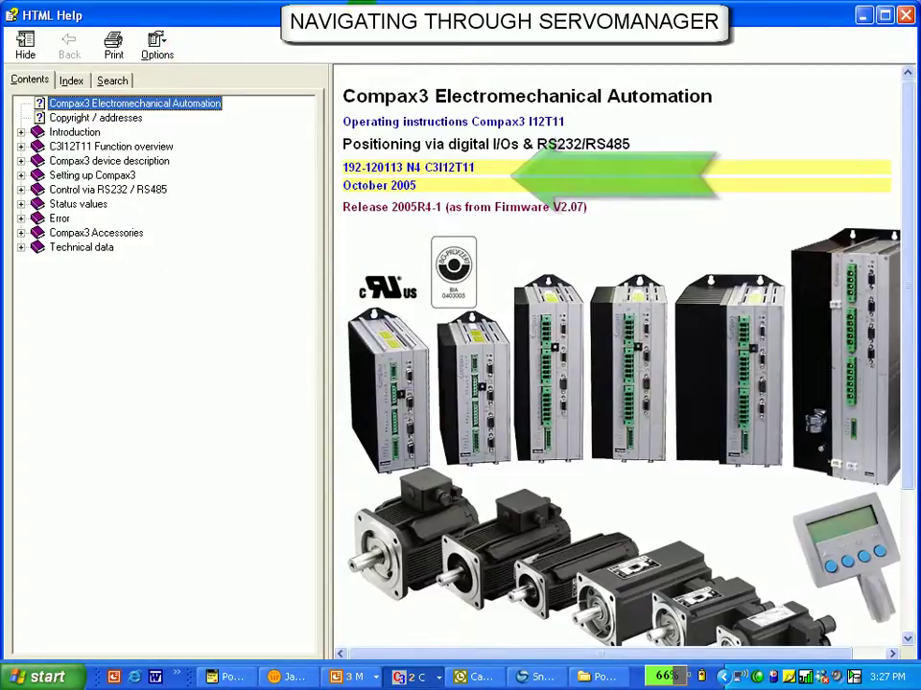
click(906, 17)
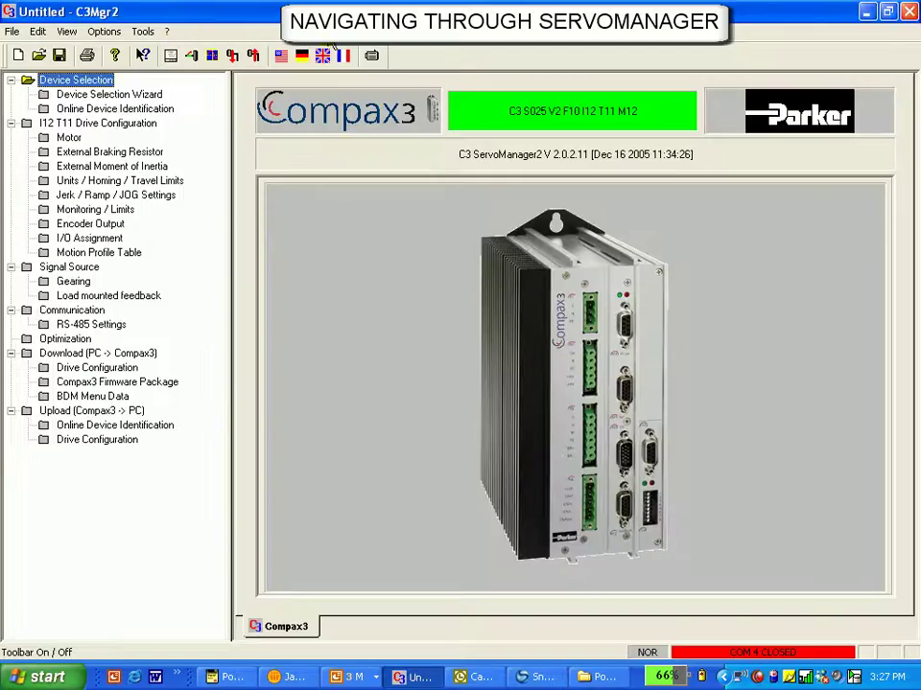
click(169, 33)
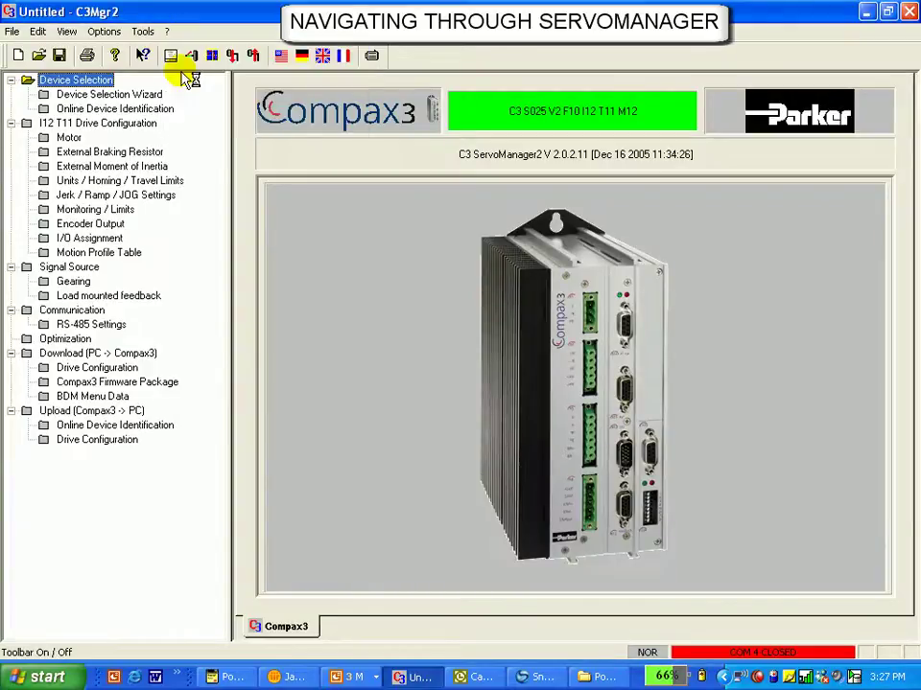
click(183, 77)
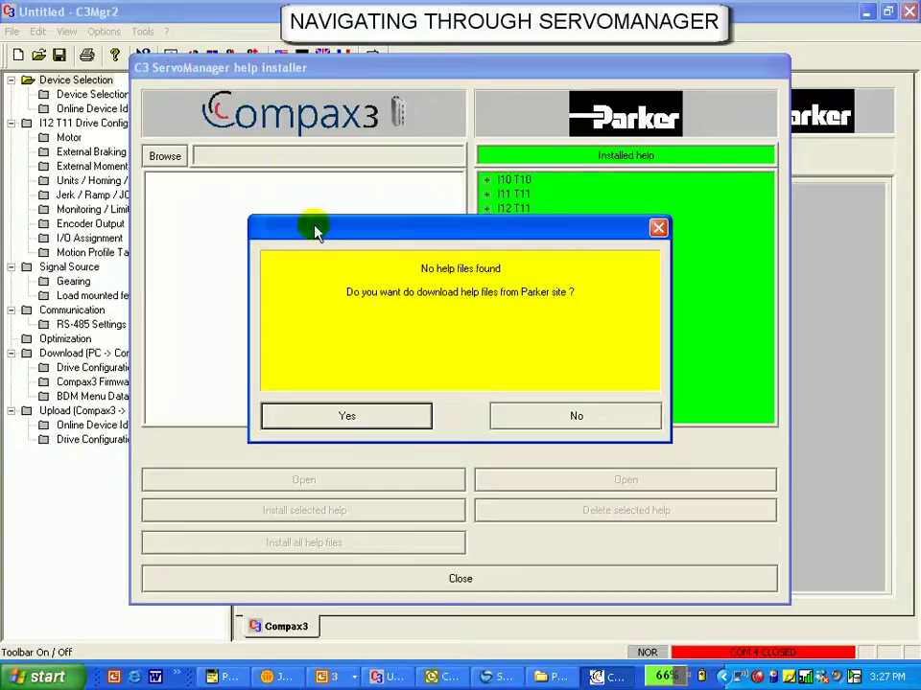
Dismiss the prompt and browse the downloadable English manuals for I10 T10 and I11 T11.
click(361, 415)
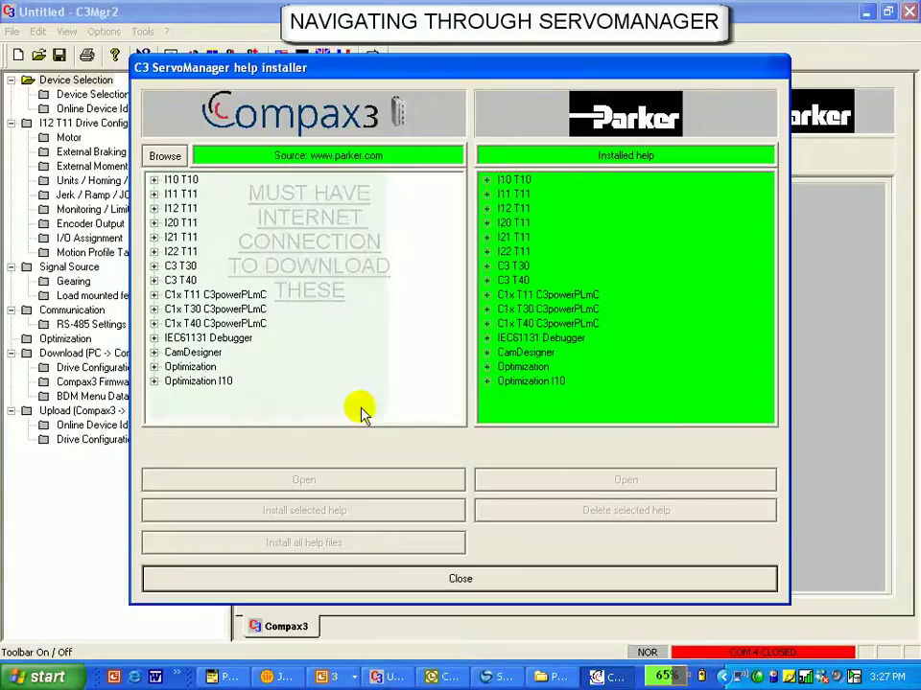
click(154, 180)
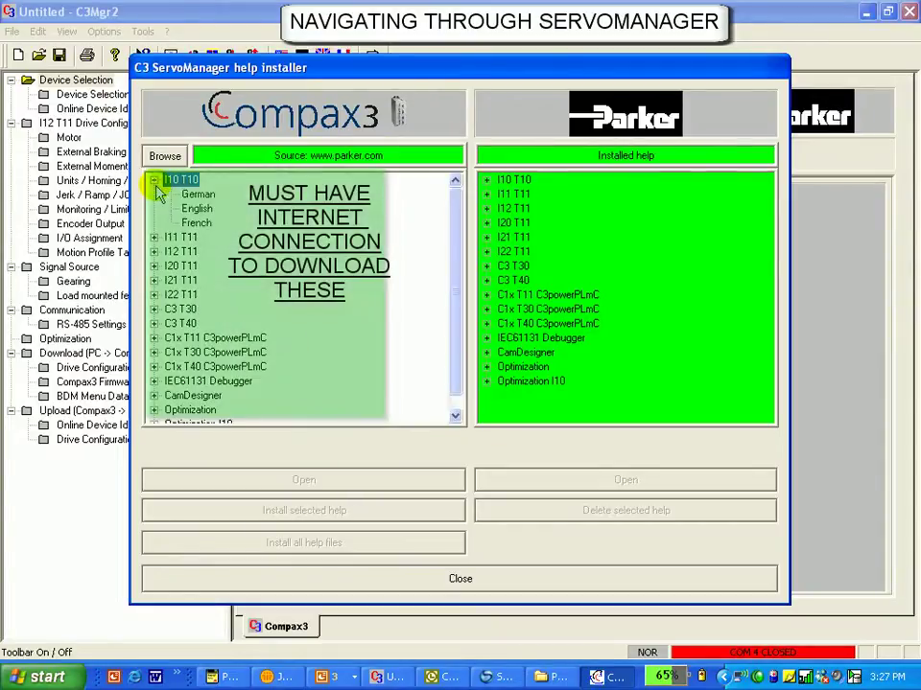
click(155, 238)
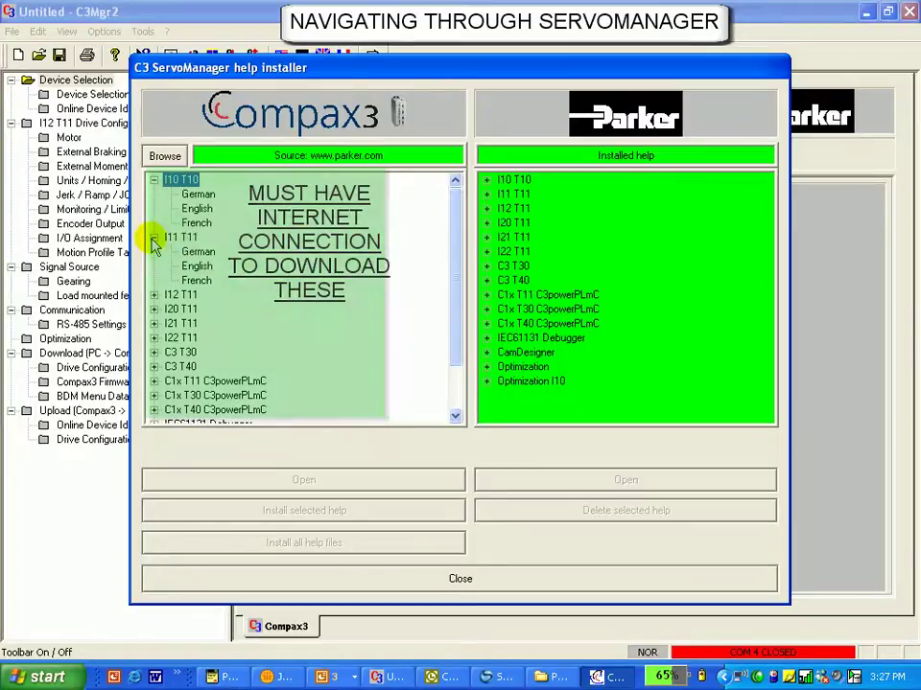
click(197, 209)
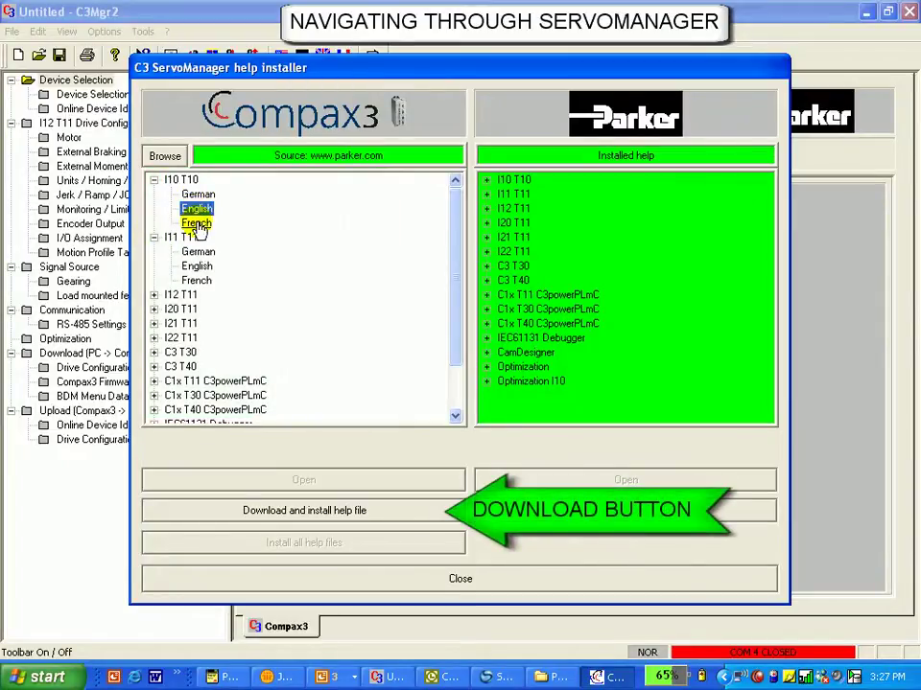
click(198, 266)
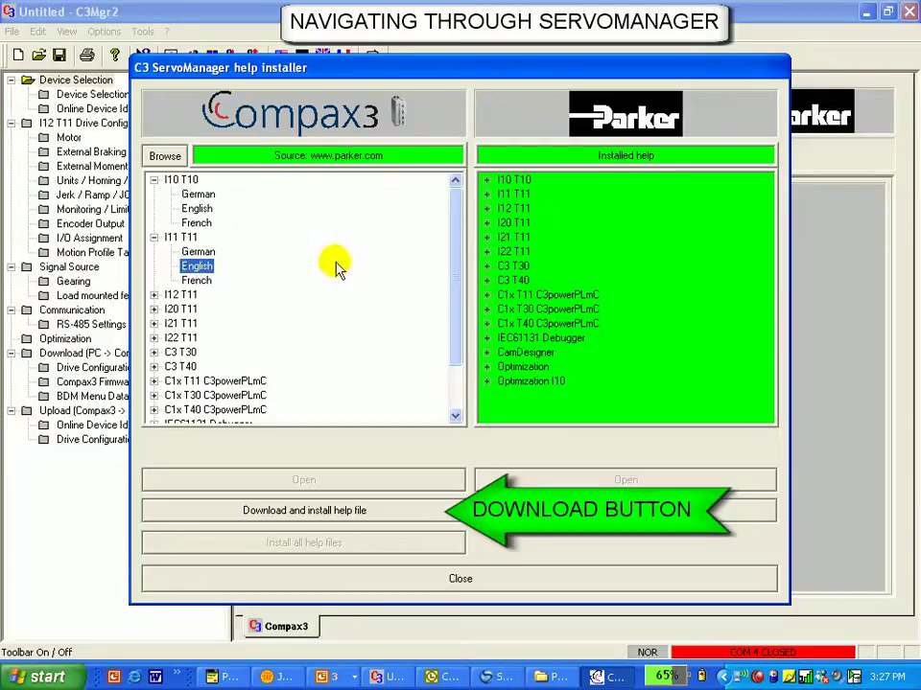
Review the installed English I10 T10, I11 T11 and C3 T40 help, then close the installer.
click(499, 195)
double_click(490, 180)
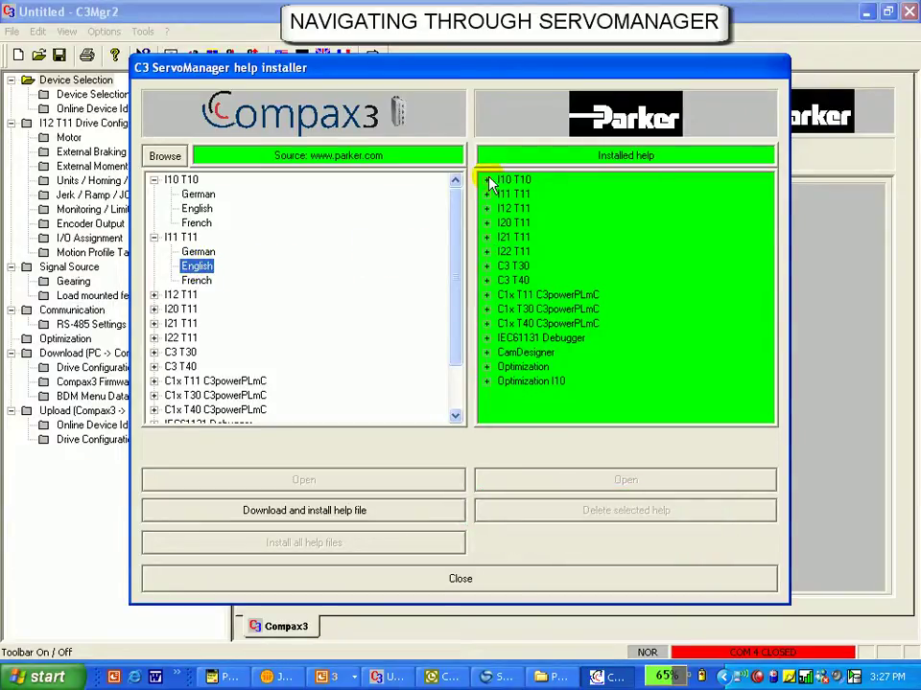
click(488, 209)
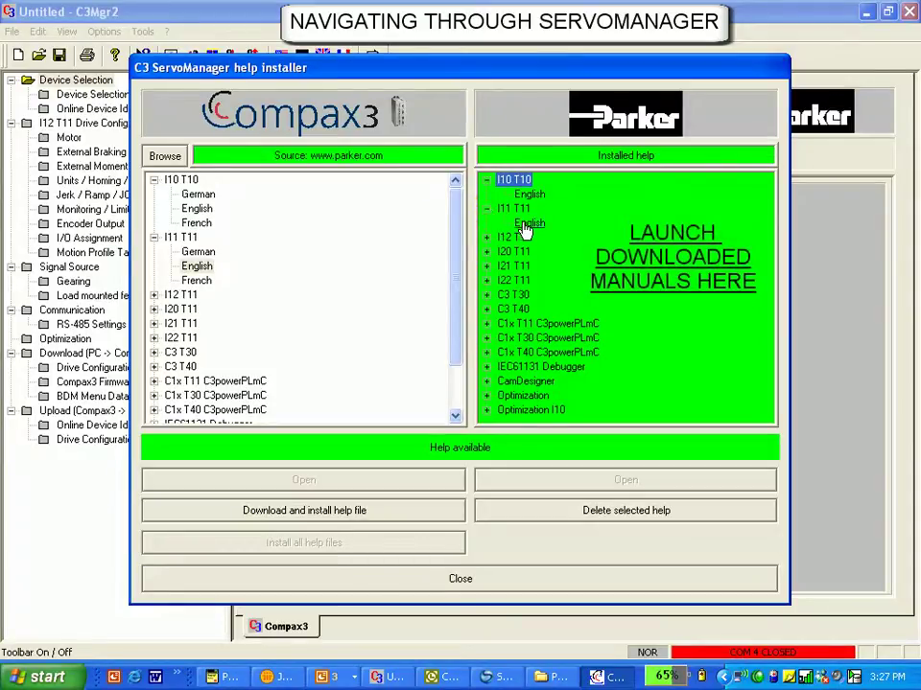
click(526, 224)
click(529, 195)
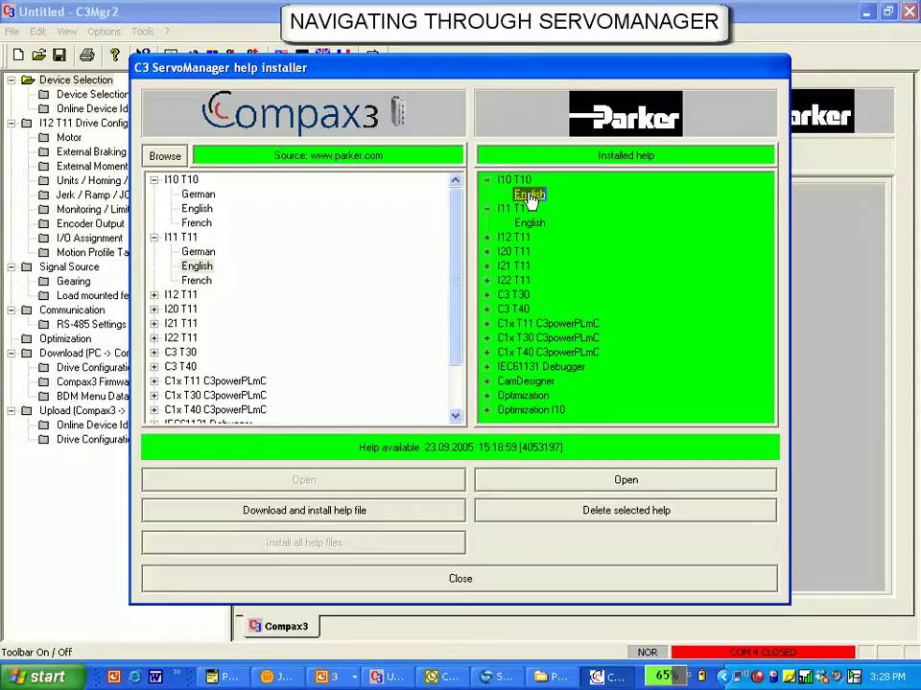
click(487, 310)
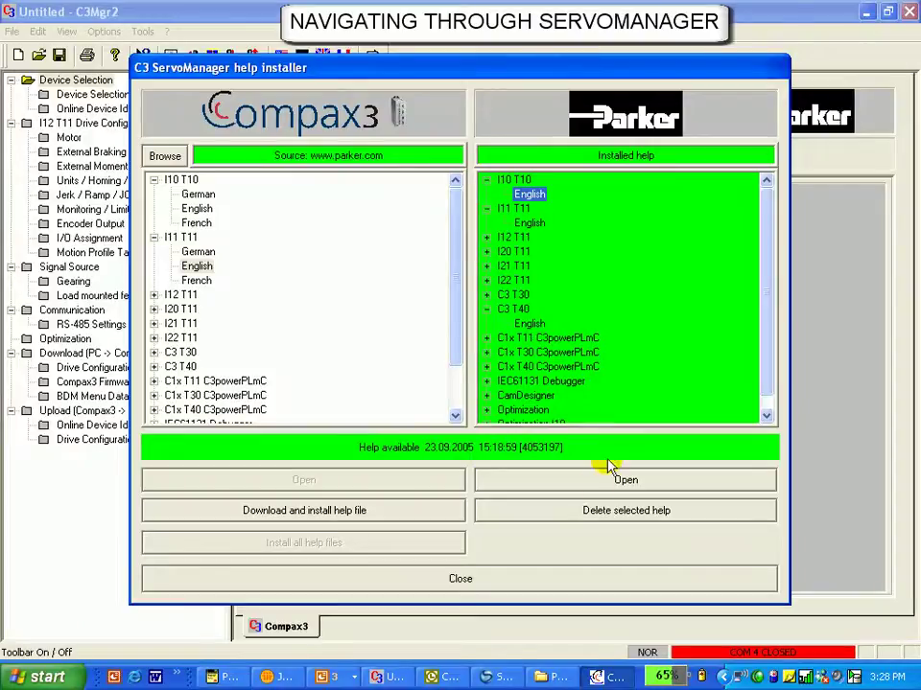
click(581, 582)
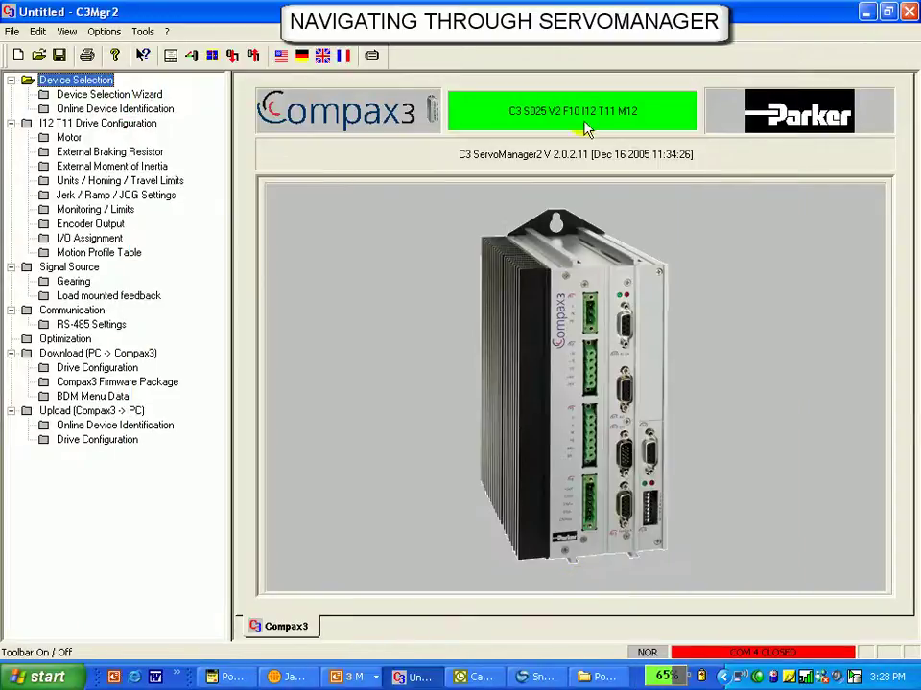